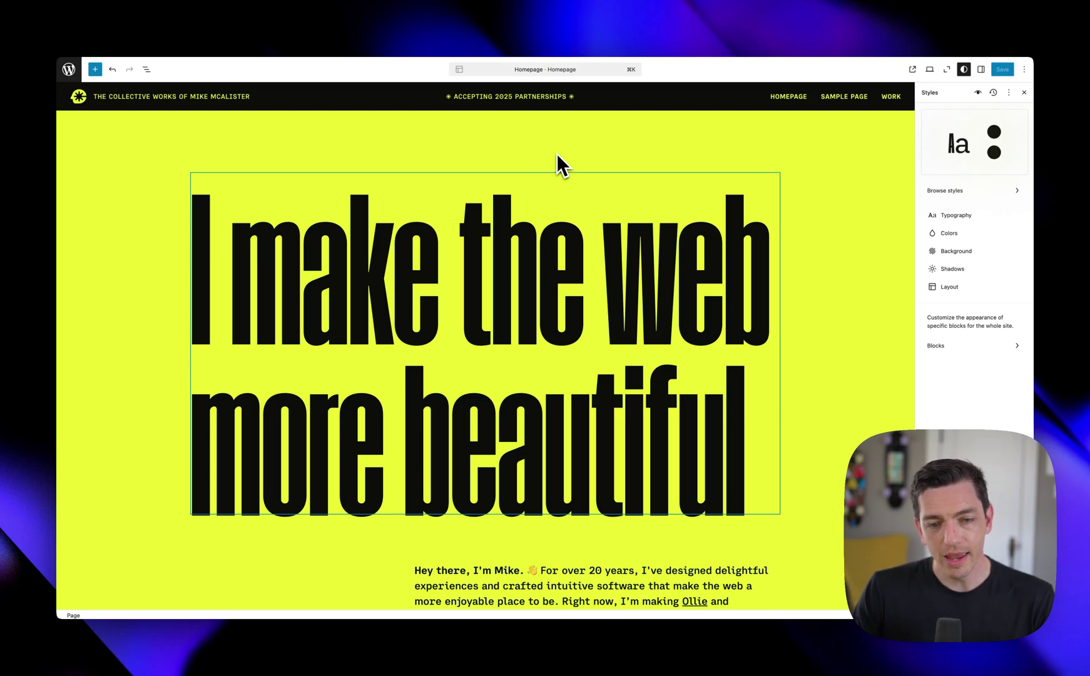
Scroll the Homepage canvas down and up to watch the header scroll out of view.
scroll(556, 155, "down", 3)
scroll(555, 165, "up", 3)
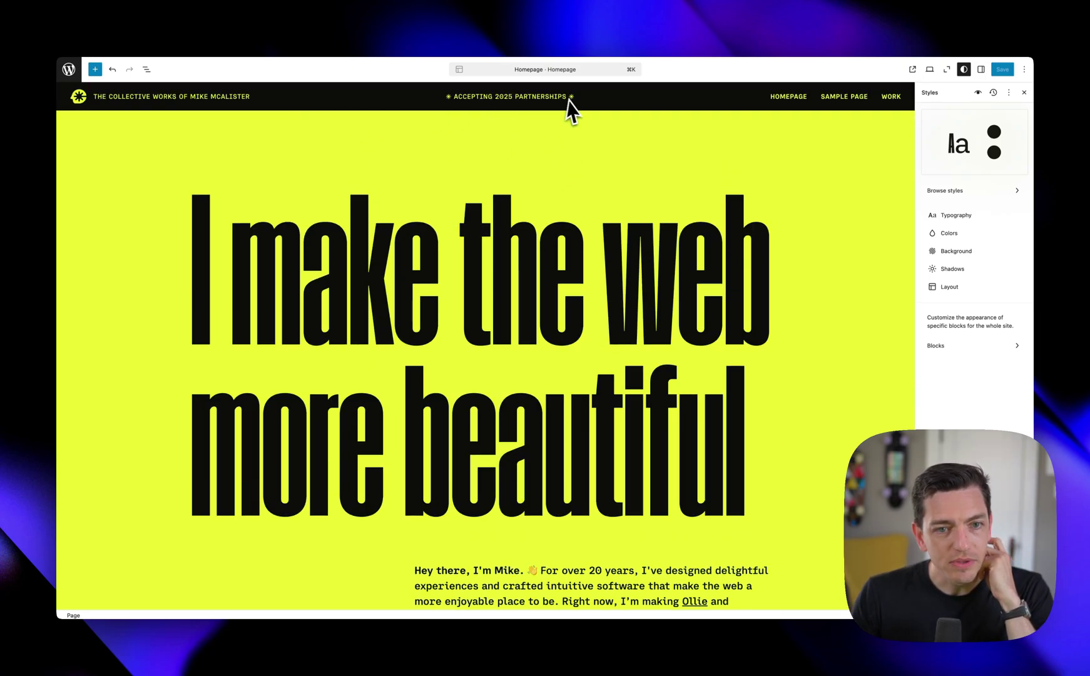
scroll(812, 132, "down", 3)
scroll(813, 132, "up", 3)
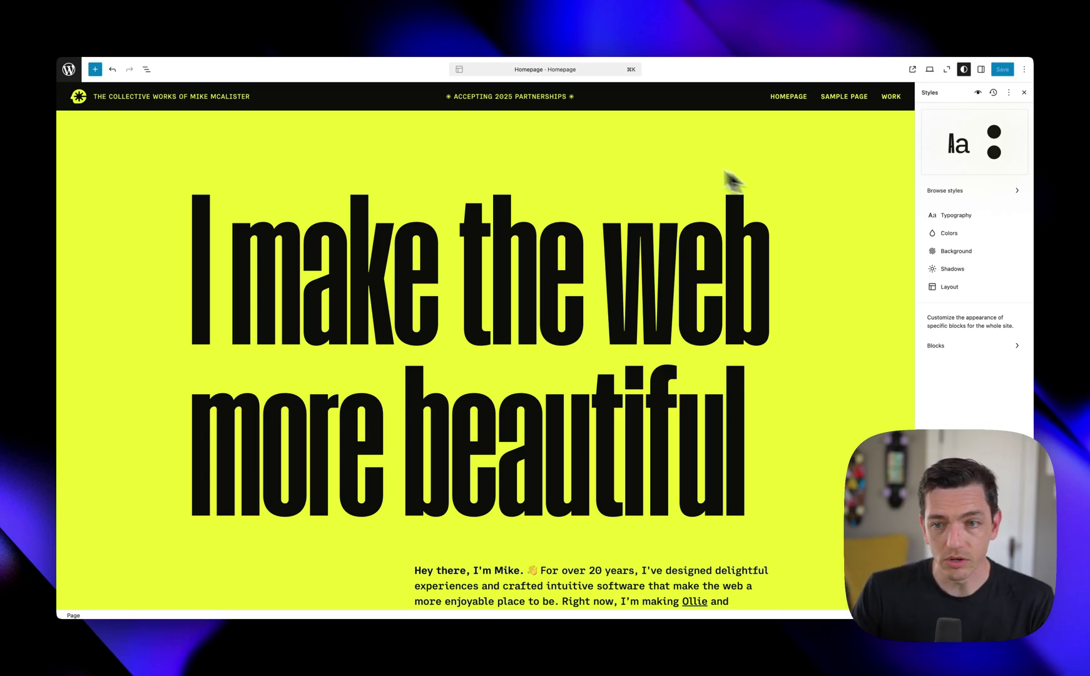
Open the Header template part and select its Header group in List View.
left_click(433, 105)
left_click(435, 105)
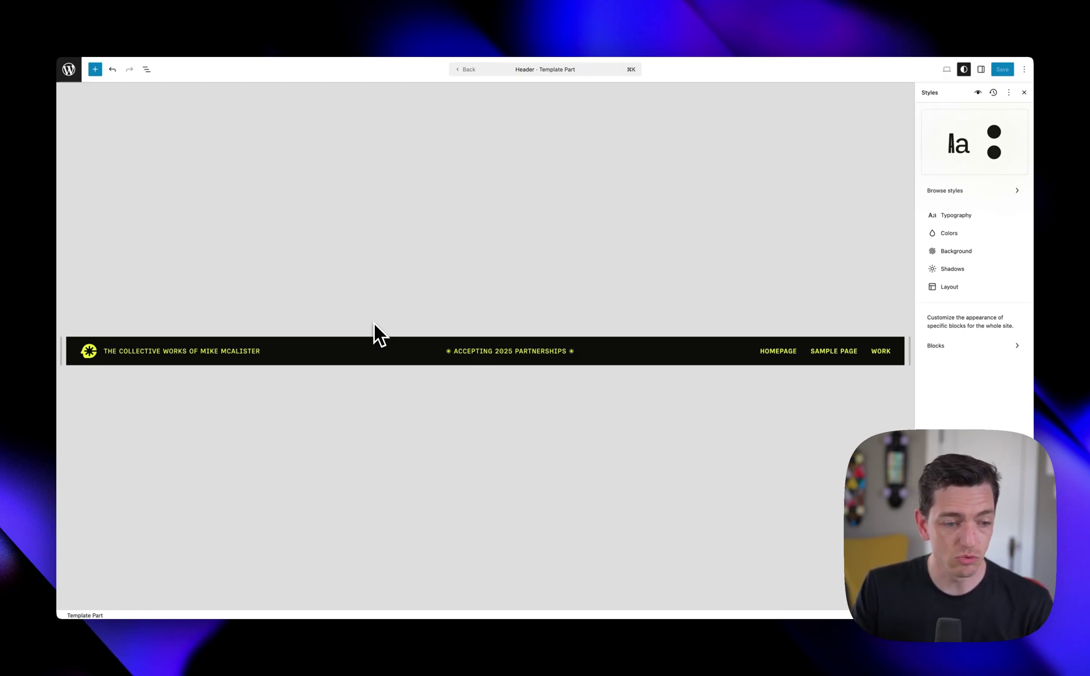
left_click(366, 358)
left_click(147, 70)
left_click(111, 110)
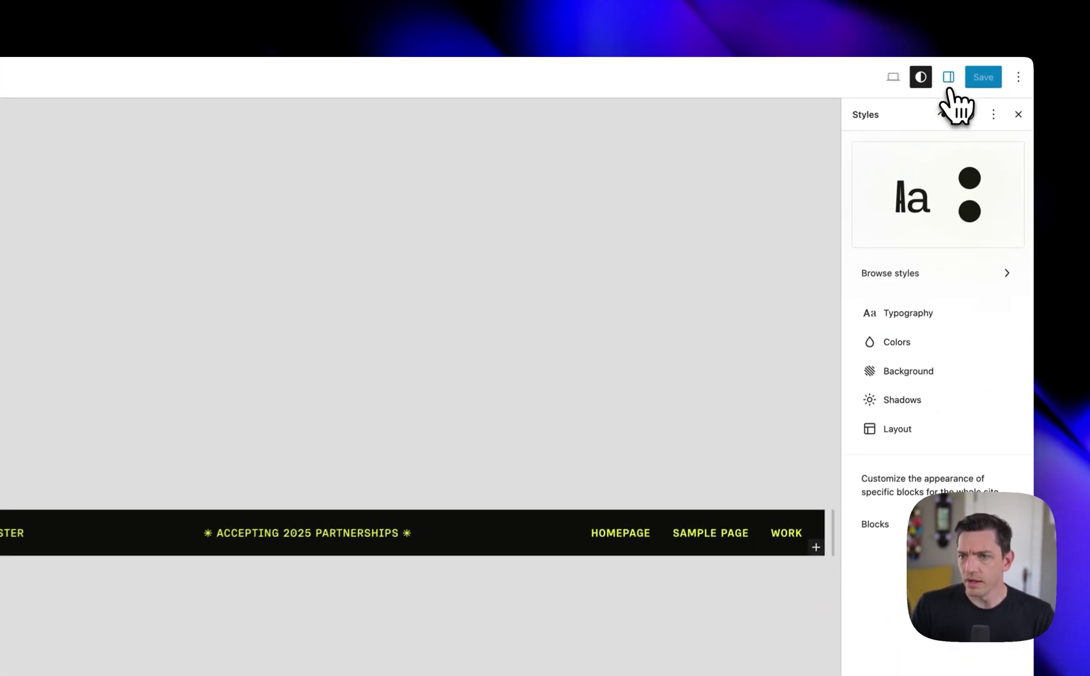
Set the Header group's position to Sticky and save the template part.
left_click(948, 86)
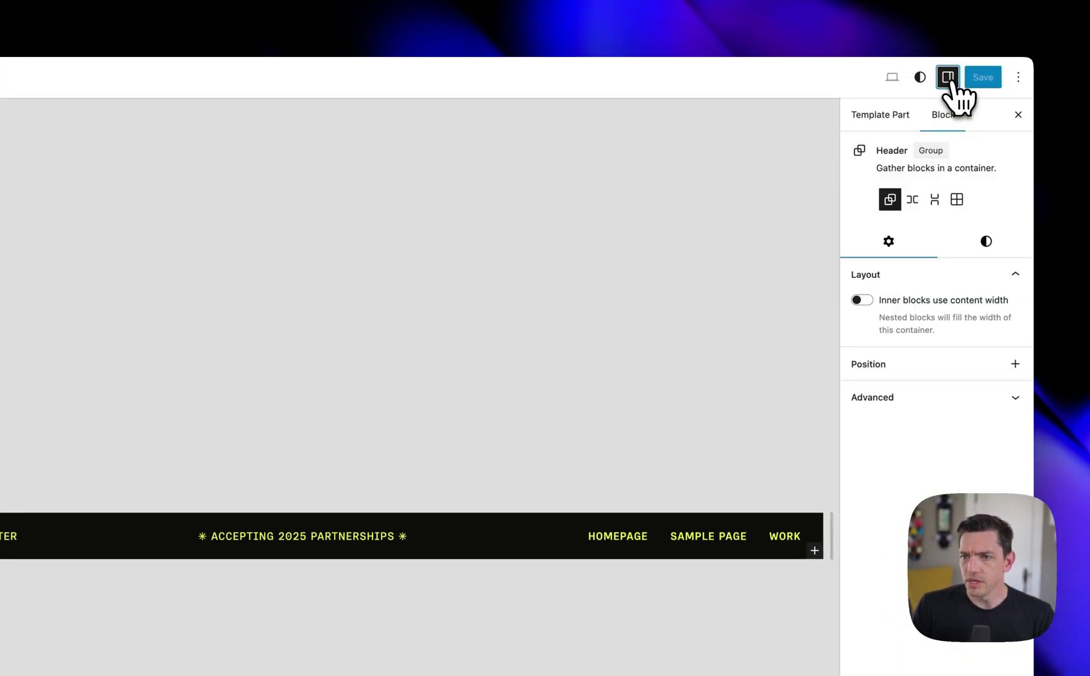
left_click(1015, 364)
left_click(813, 397)
left_click(907, 395)
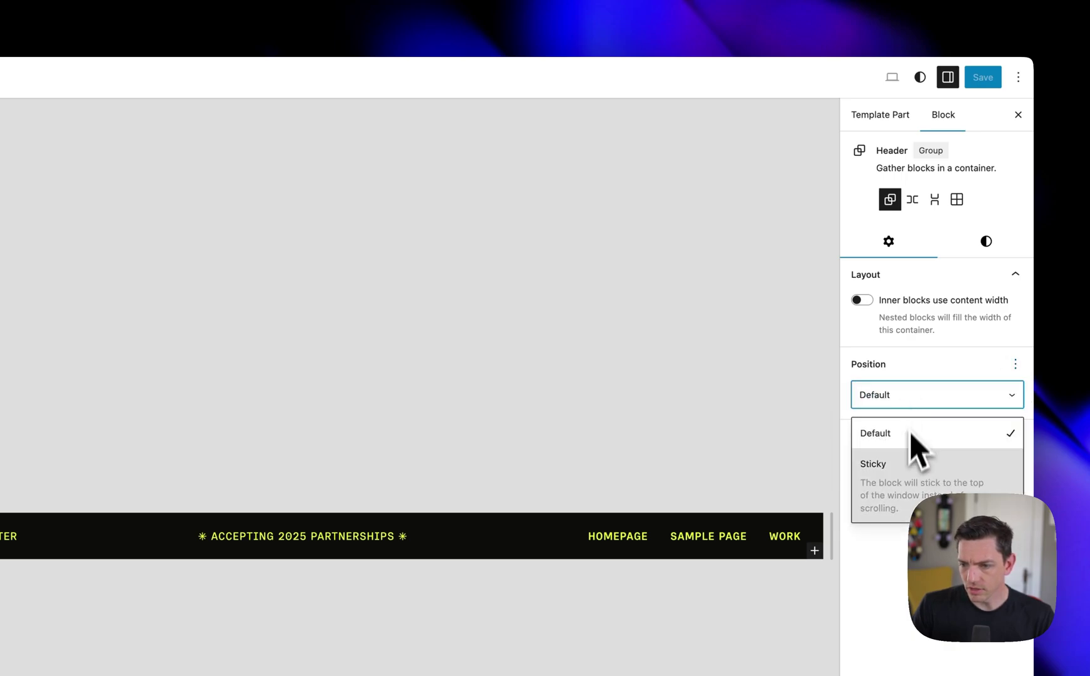
left_click(897, 464)
left_click(985, 78)
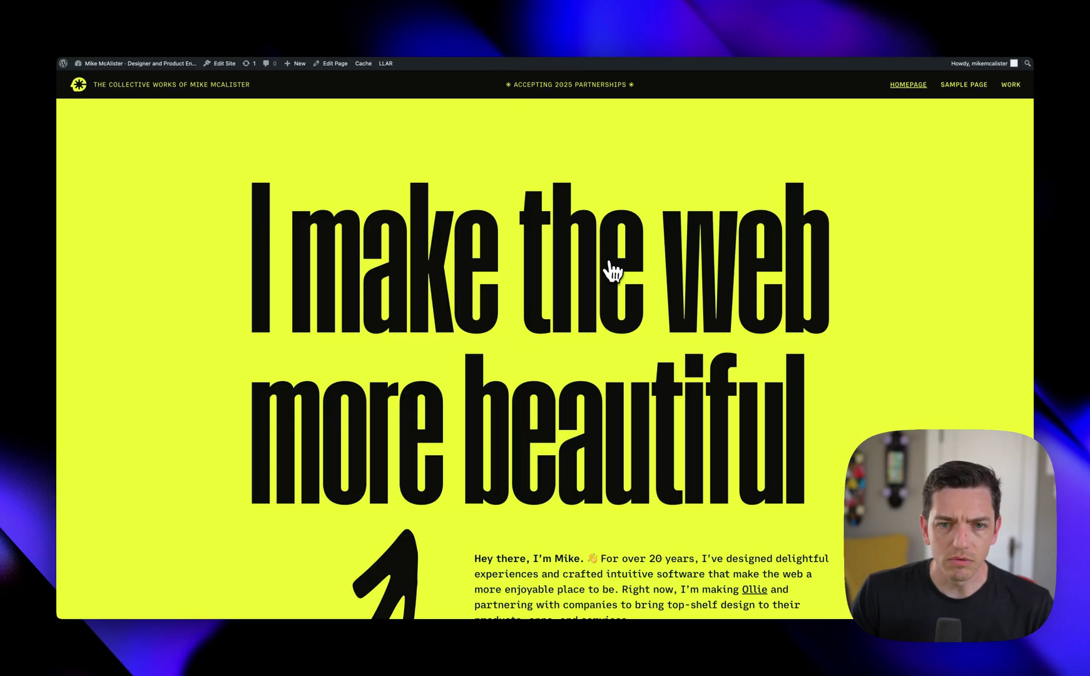
Scroll the live homepage to confirm the header still scrolls away, then inspect it in DevTools.
scroll(615, 292, "down", 5)
scroll(617, 292, "up", 5)
scroll(618, 293, "down", 5)
scroll(617, 292, "up", 5)
scroll(620, 292, "down", 4)
scroll(619, 294, "up", 4)
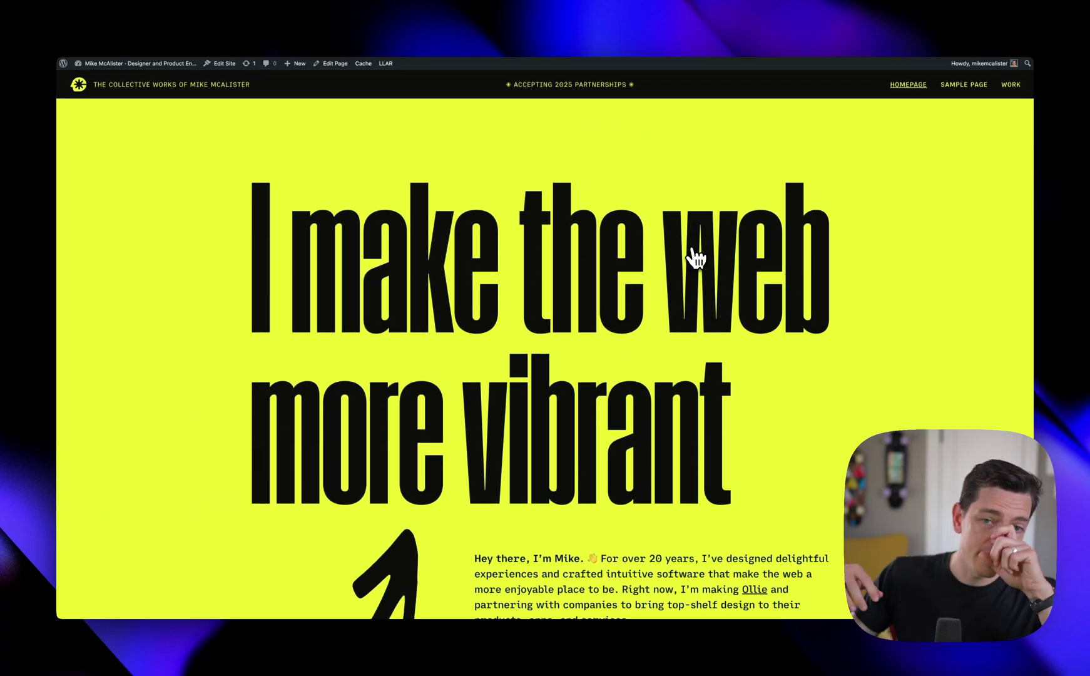
key("super+shift+c")
Enlarge DevTools and compare the <header> wrapper with its inner is-position-sticky div.
left_click(633, 97)
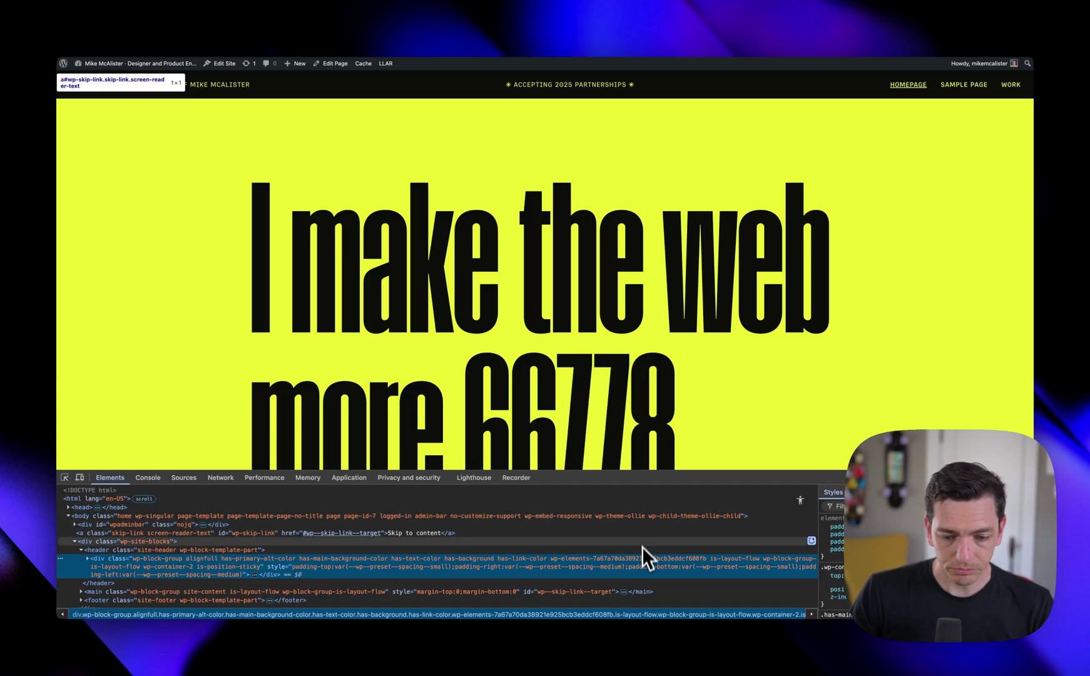
key("super+equal")
key("super+equal")
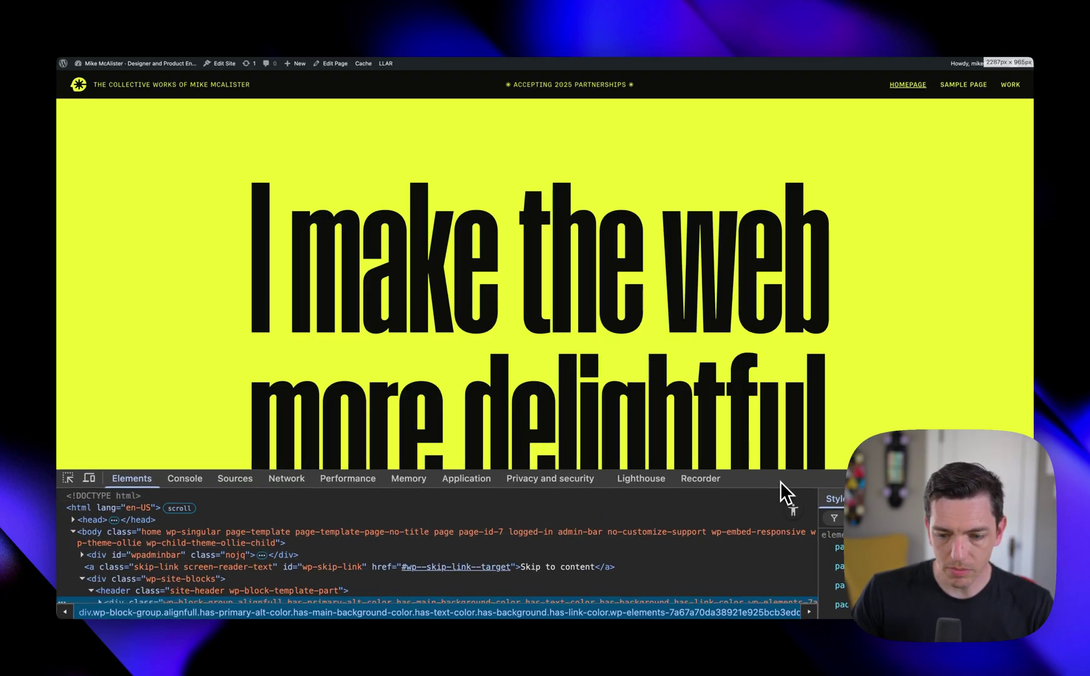
left_click_drag(781, 481, 788, 349)
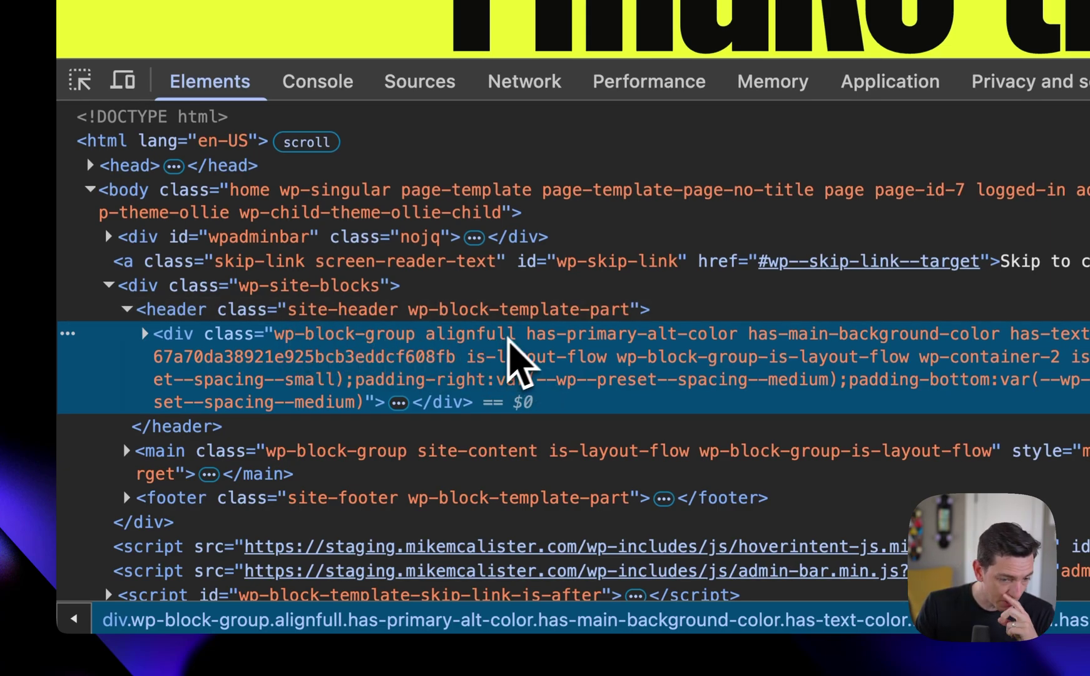
left_click(305, 310)
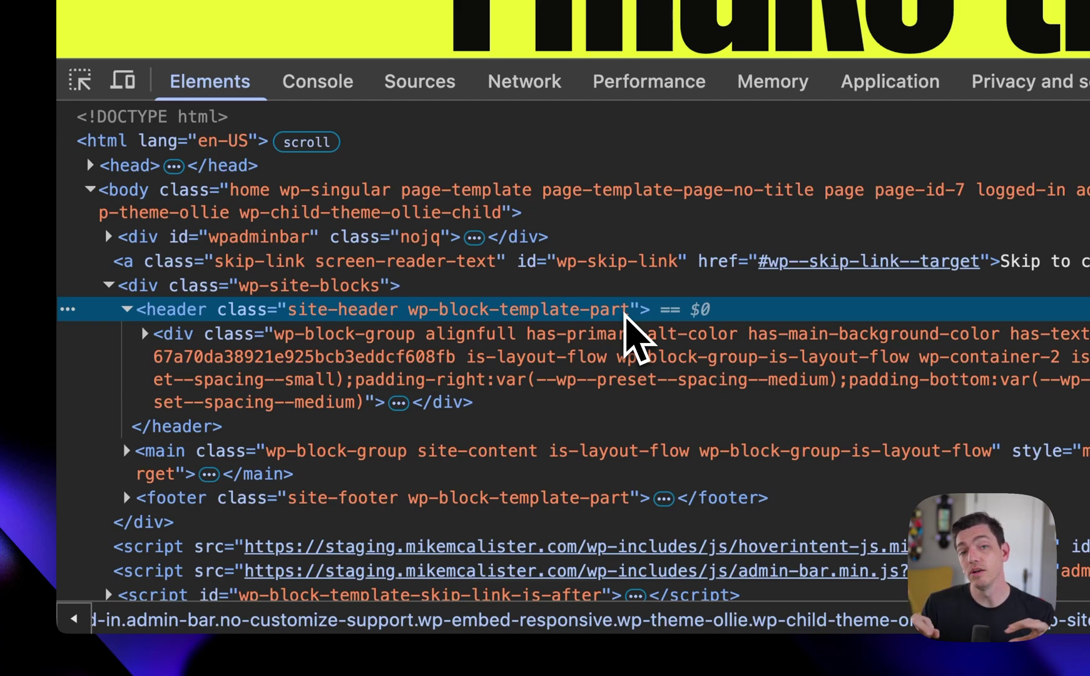
left_click(629, 356)
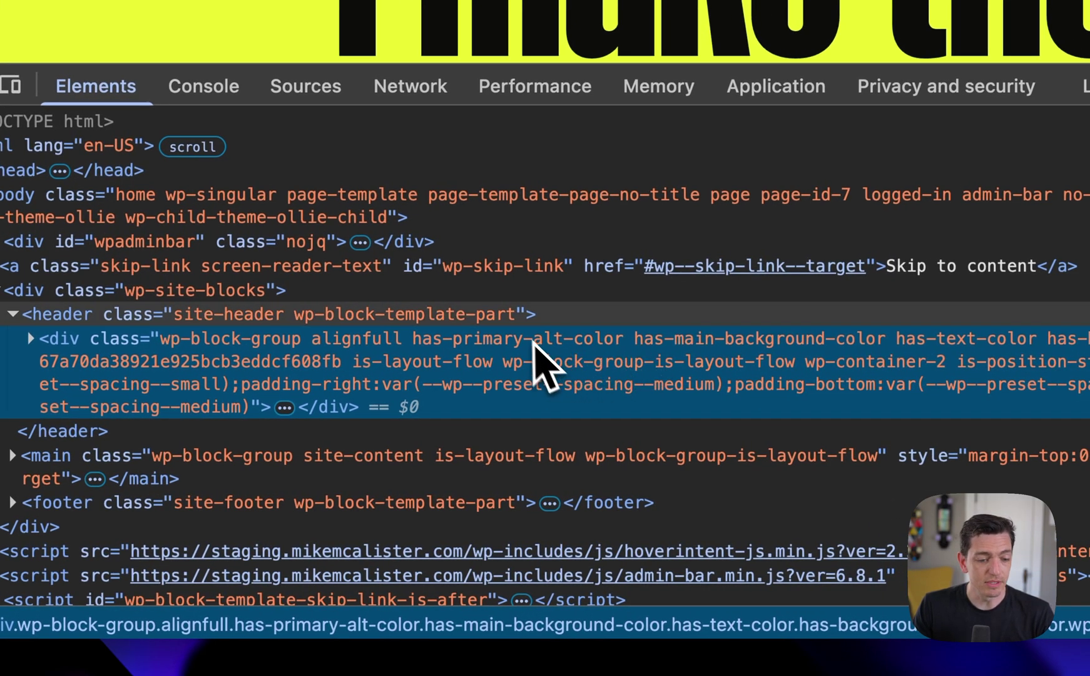
left_click(496, 320)
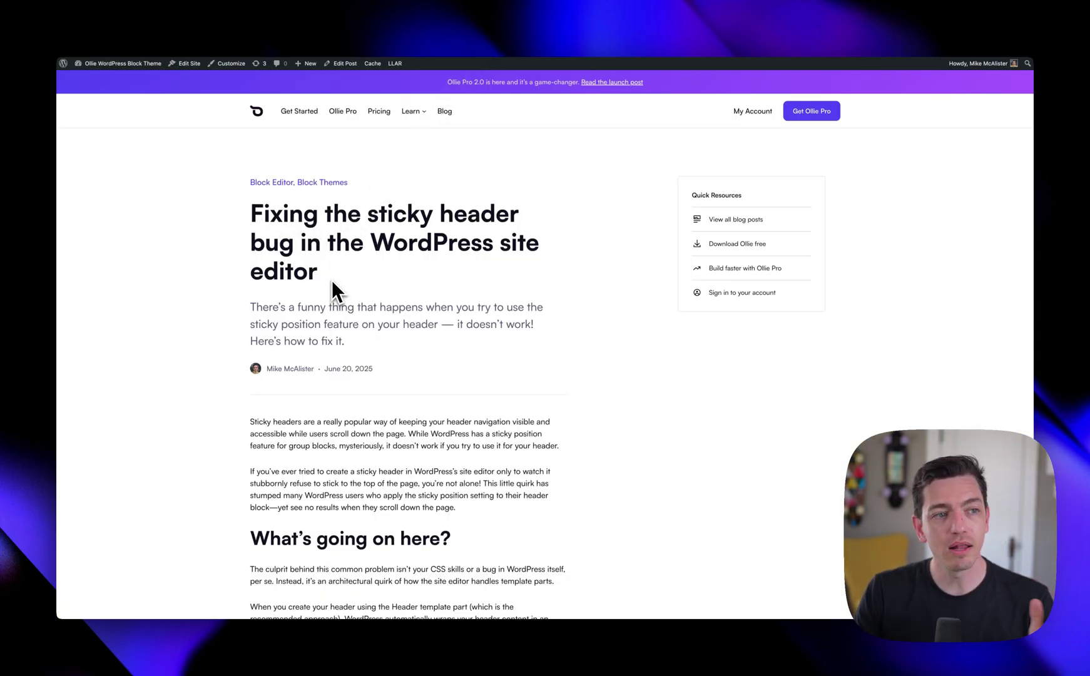
Select the header:has(>.is-position-sticky) snippet with position: sticky and z-index: 100 in the post.
scroll(364, 308, "down", 10)
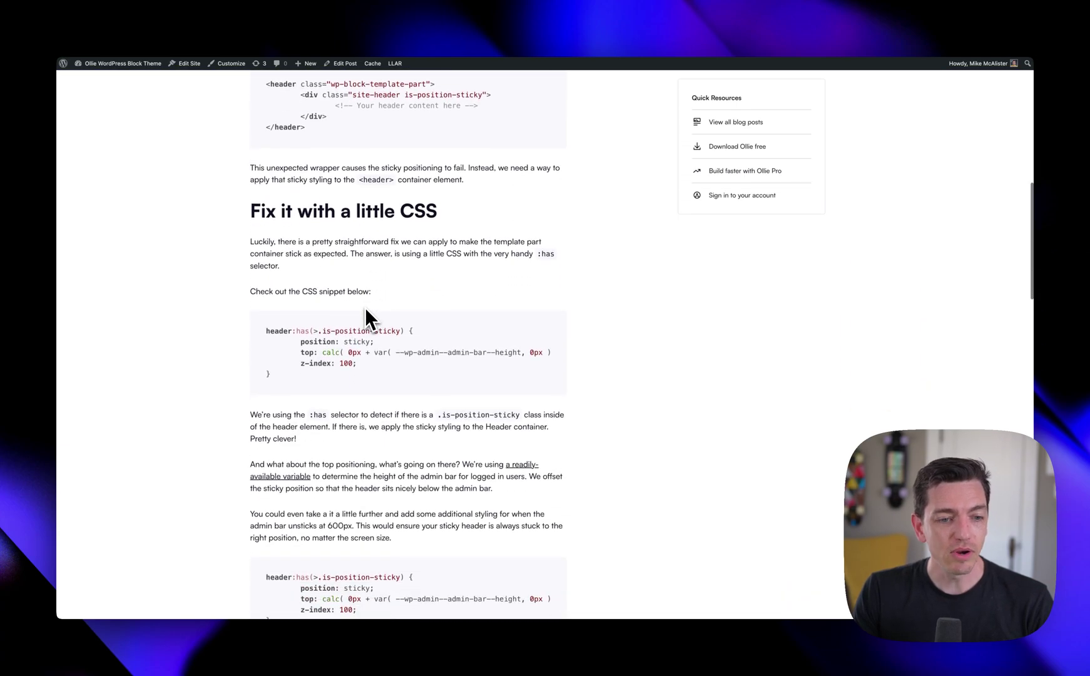
scroll(364, 307, "down", 1)
left_click_drag(265, 244, 282, 291)
left_click(298, 309)
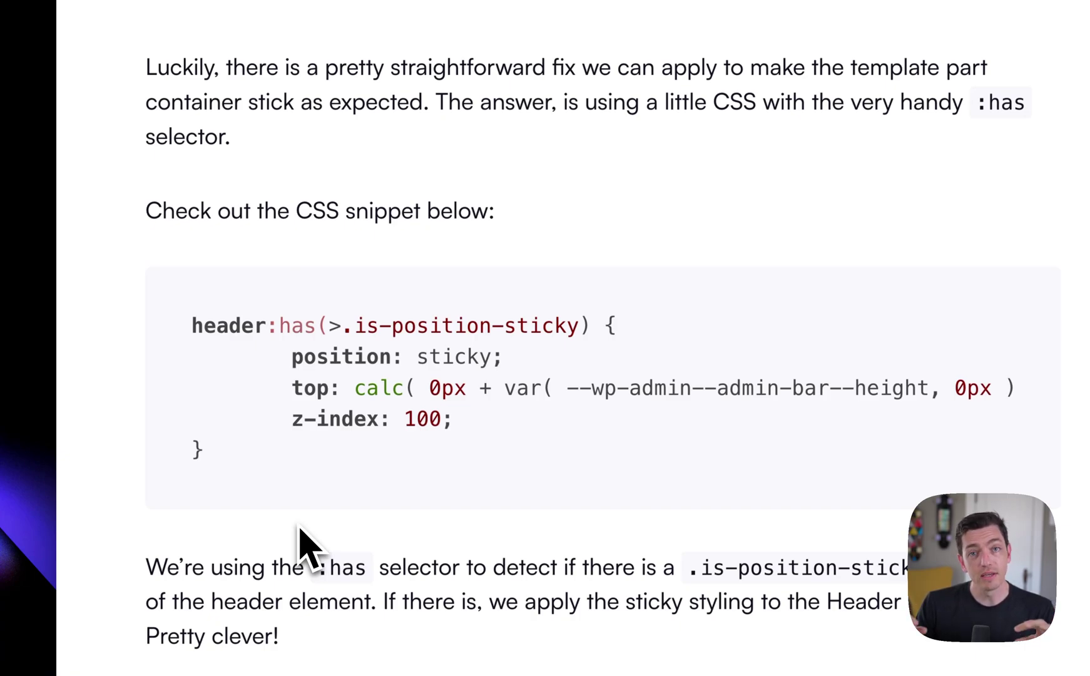
left_click_drag(269, 325, 297, 324)
left_click(285, 324)
scroll(285, 324, "up", 1)
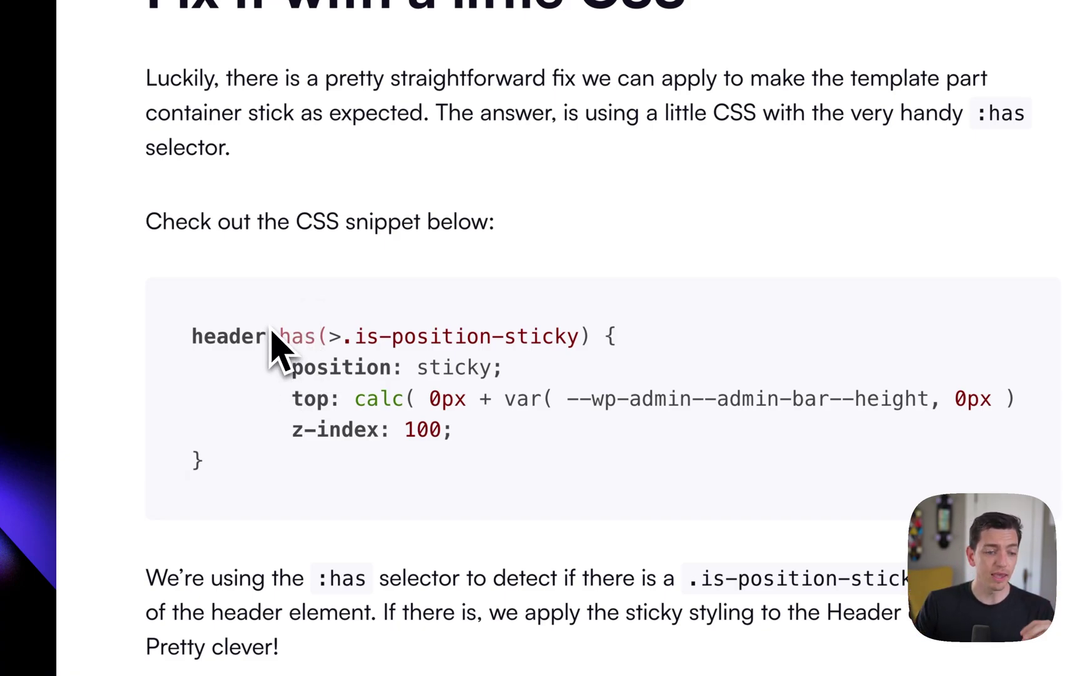
left_click_drag(354, 336, 583, 336)
left_click(583, 336)
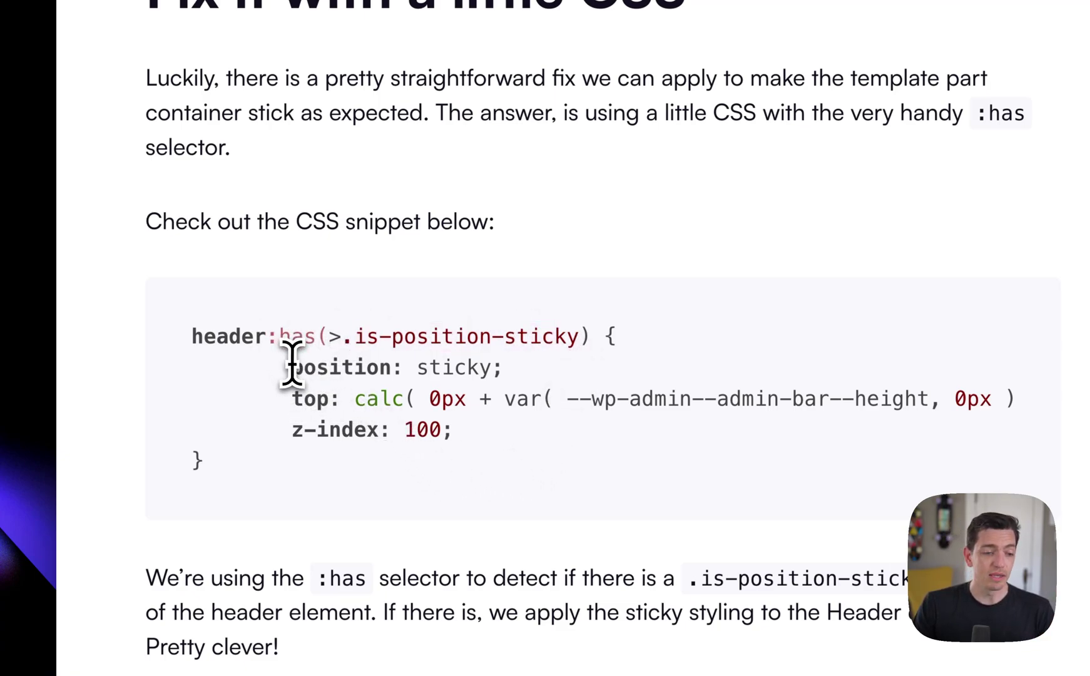
left_click_drag(291, 363, 445, 433)
left_click(443, 430)
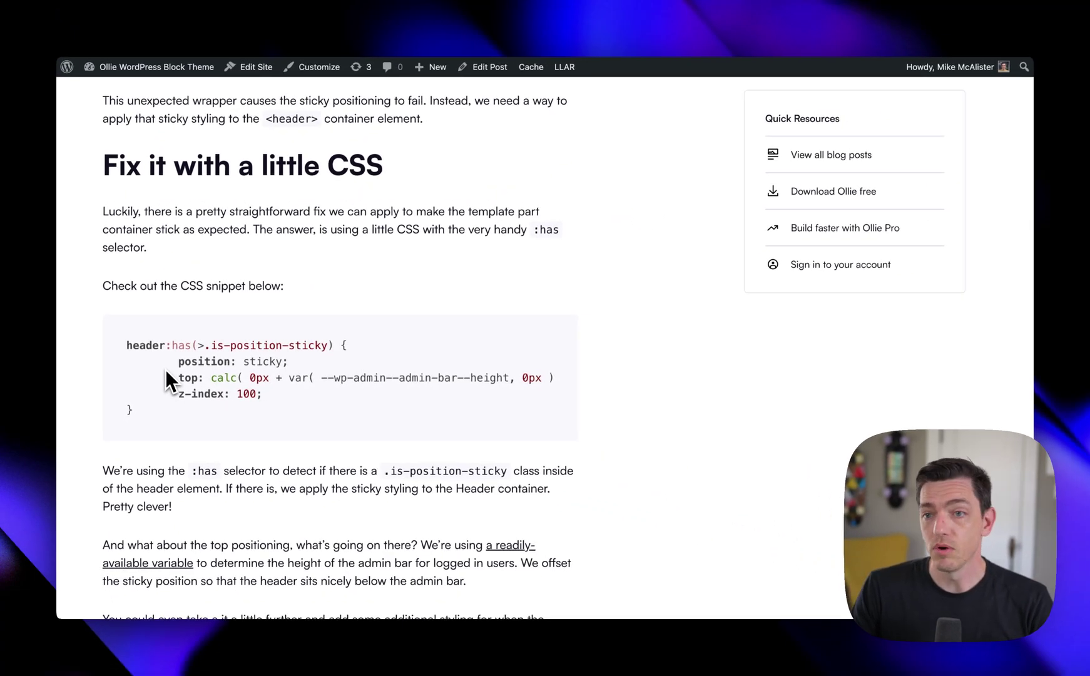
Go back from the Header template part to editing the Homepage template.
key("ctrl+Tab")
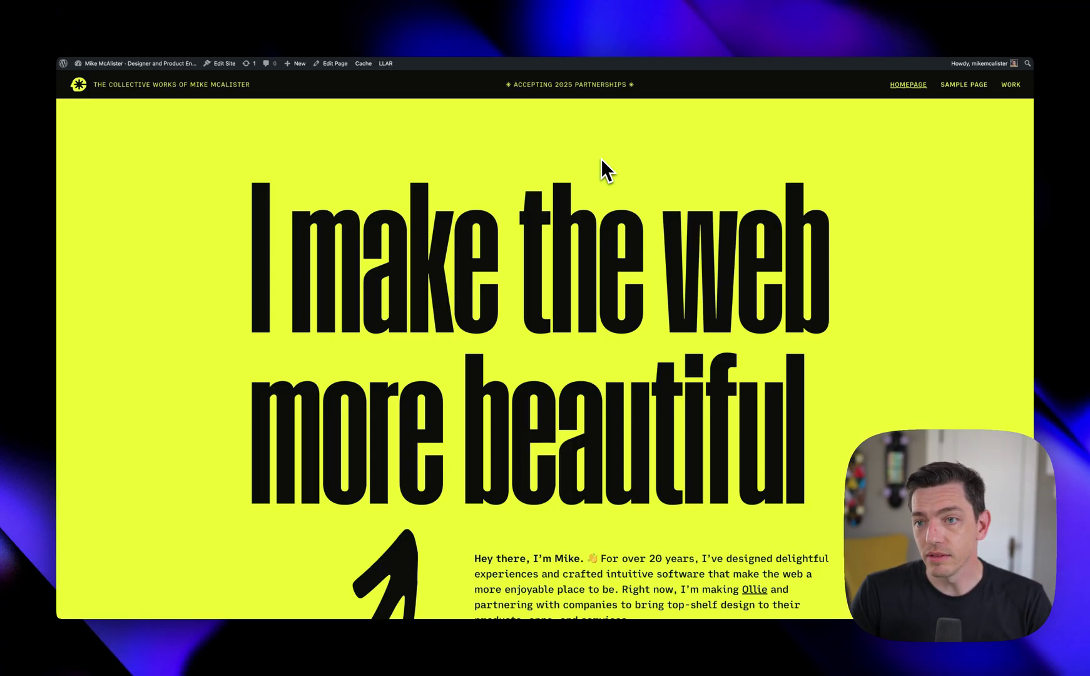
key("ctrl+Tab")
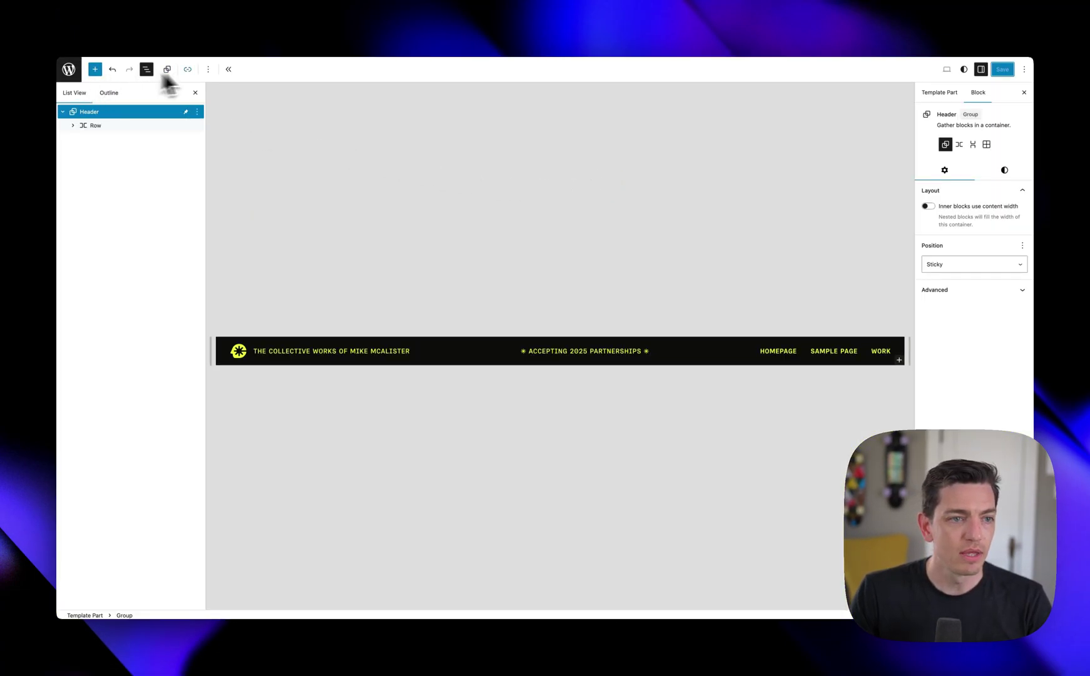
left_click(228, 69)
left_click(468, 72)
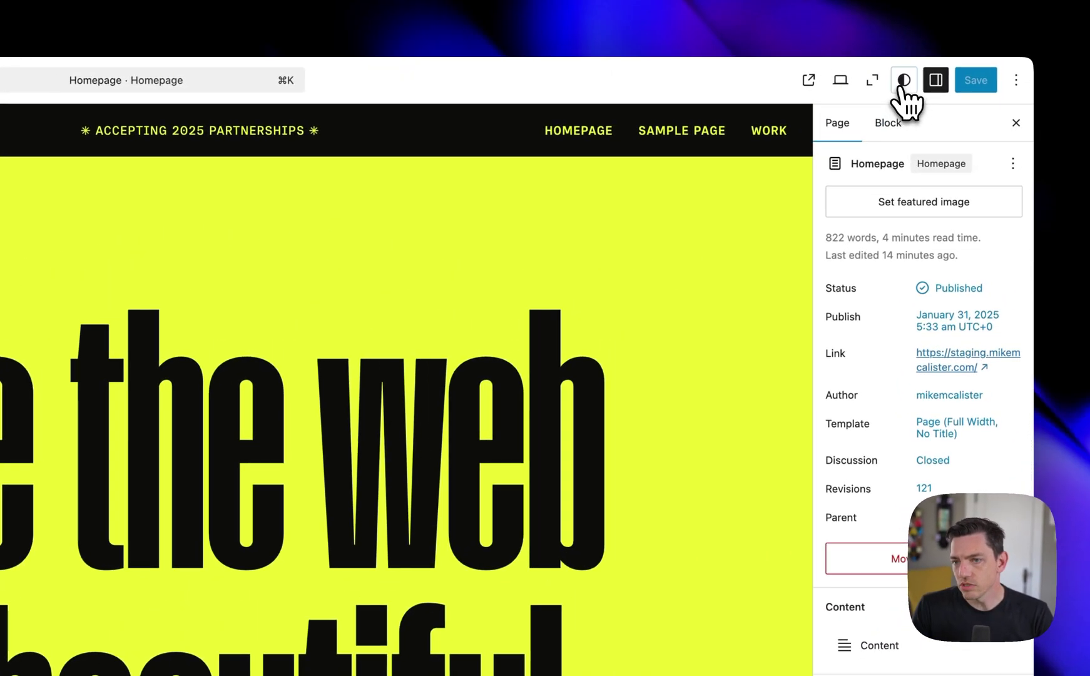
Paste the sticky header snippet into Styles' Additional CSS and save the changes.
left_click(964, 69)
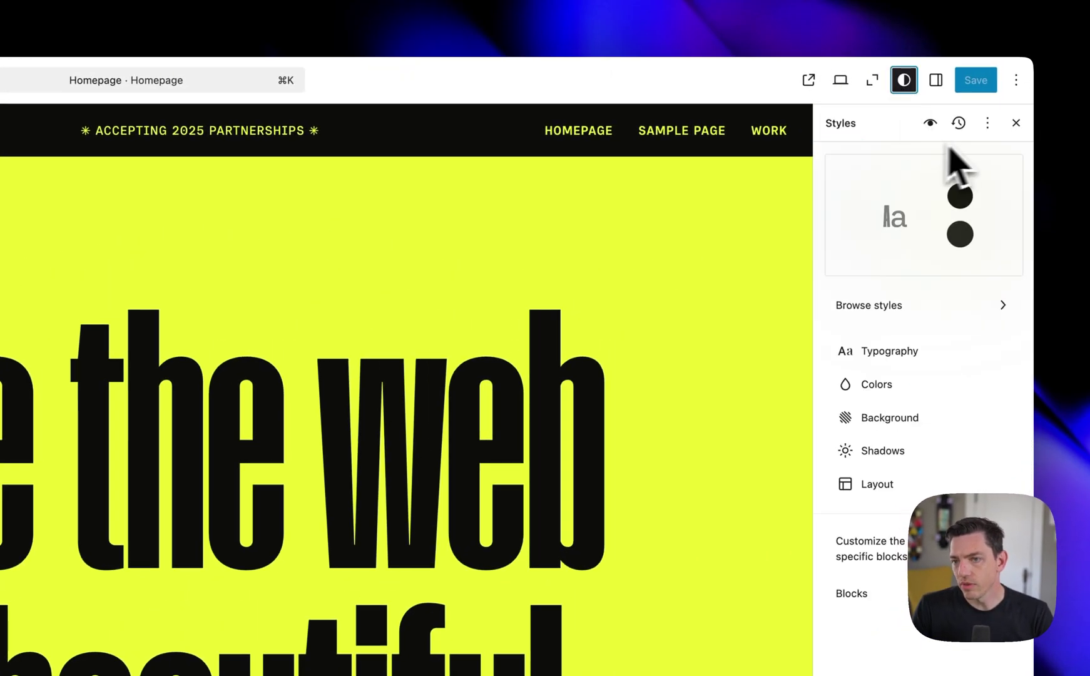
left_click(987, 123)
left_click(867, 170)
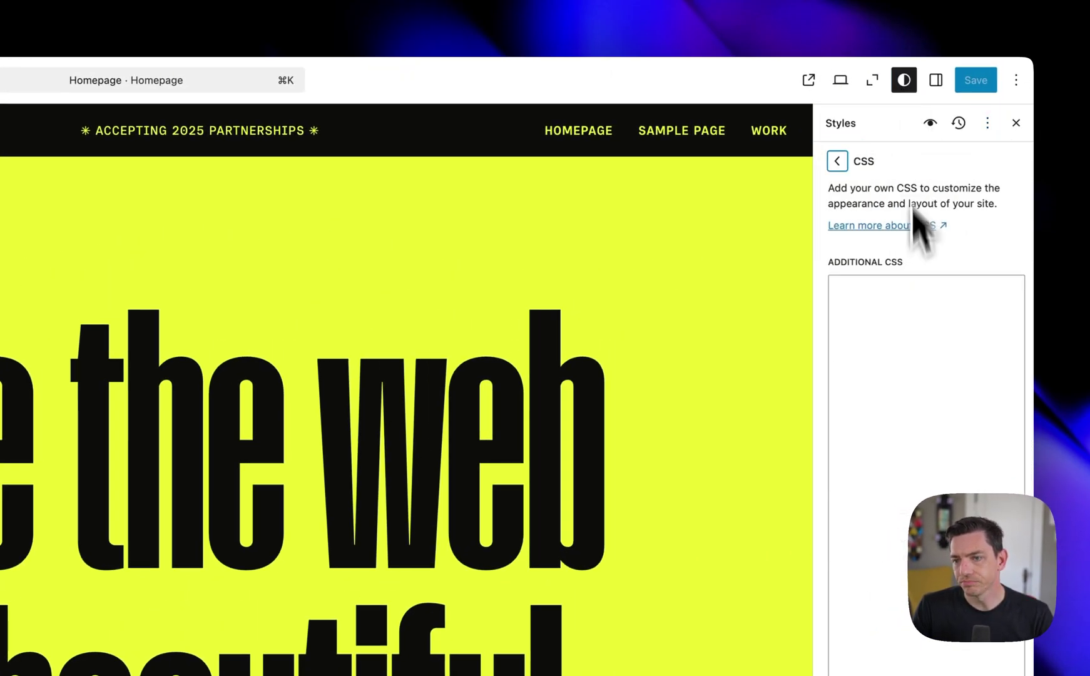
left_click(919, 338)
type("header:has(>.is-position-sticky) { \tposition: sticky; \ttop: calc( 0px + var( --wp-admin--admin-bar--height, 0px ) ); \tz-index: 100; }")
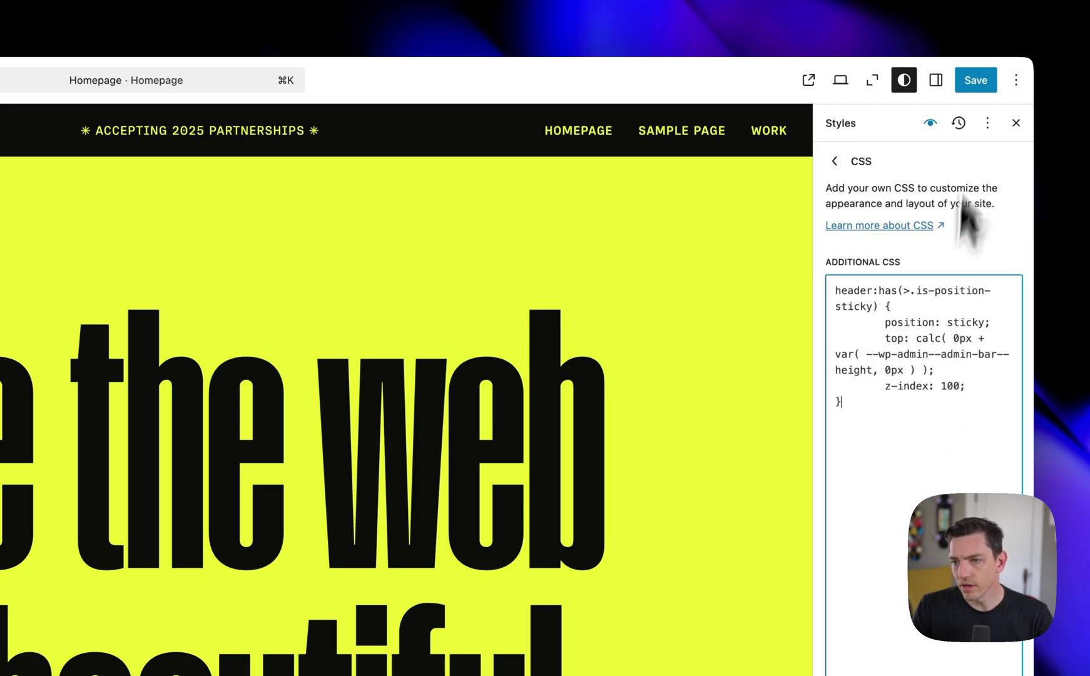
left_click(975, 81)
left_click(971, 82)
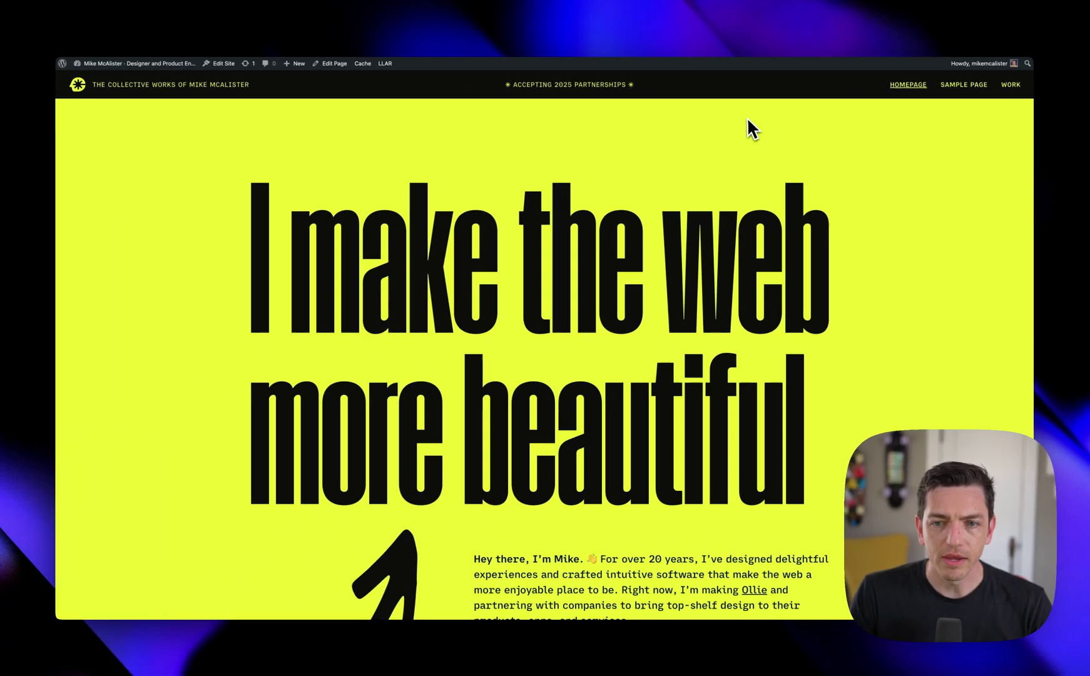
scroll(705, 175, "down", 10)
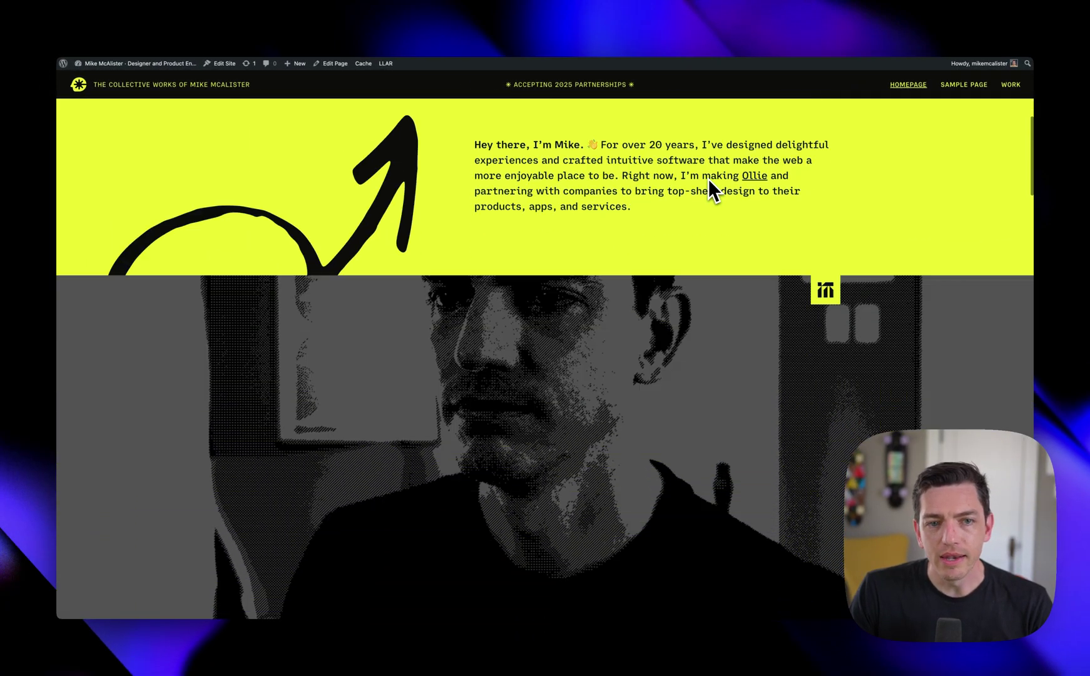
scroll(709, 178, "up", 5)
scroll(708, 180, "up", 3)
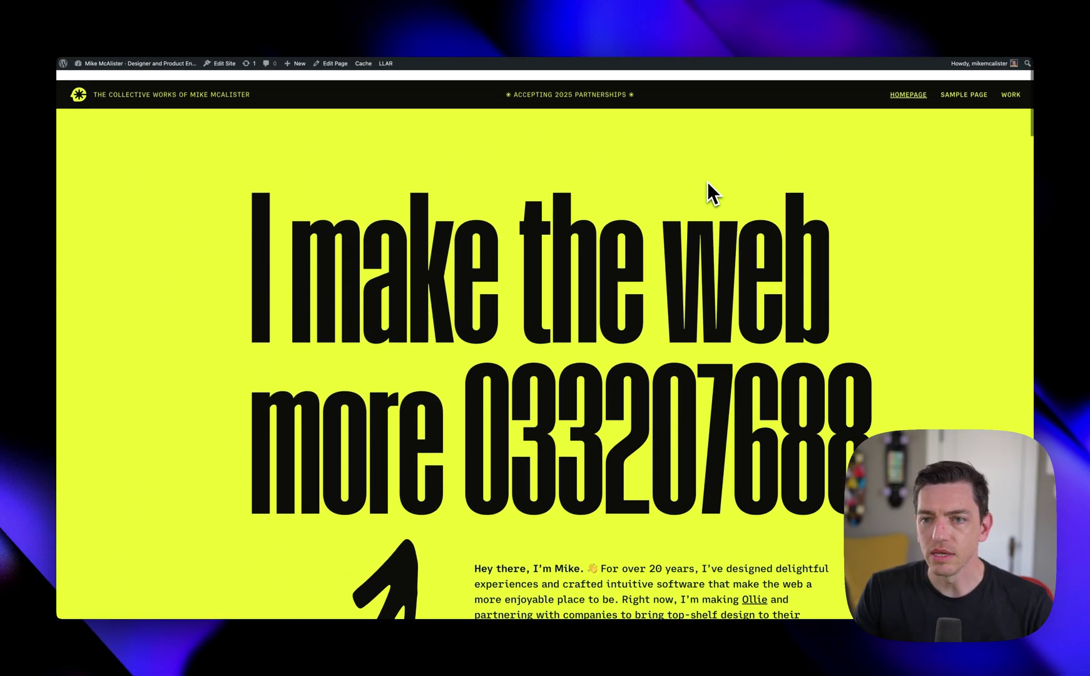
scroll(705, 180, "down", 8)
scroll(704, 175, "up", 10)
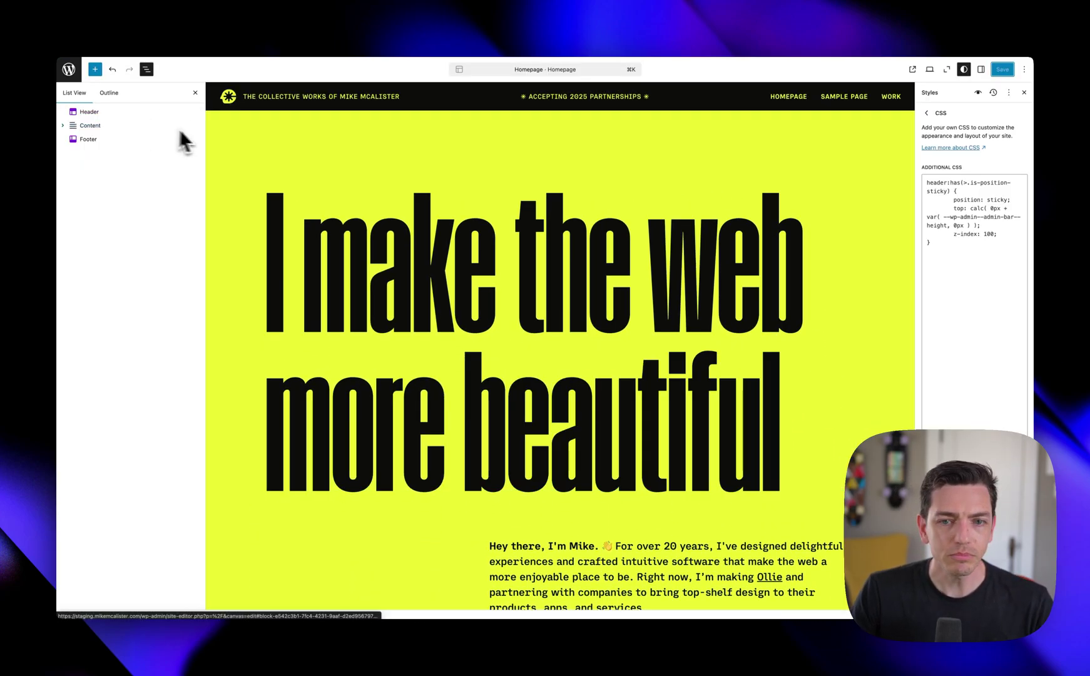
Reload the editor, open the Header template part, and select its Sticky Header group in List View.
key("super+r")
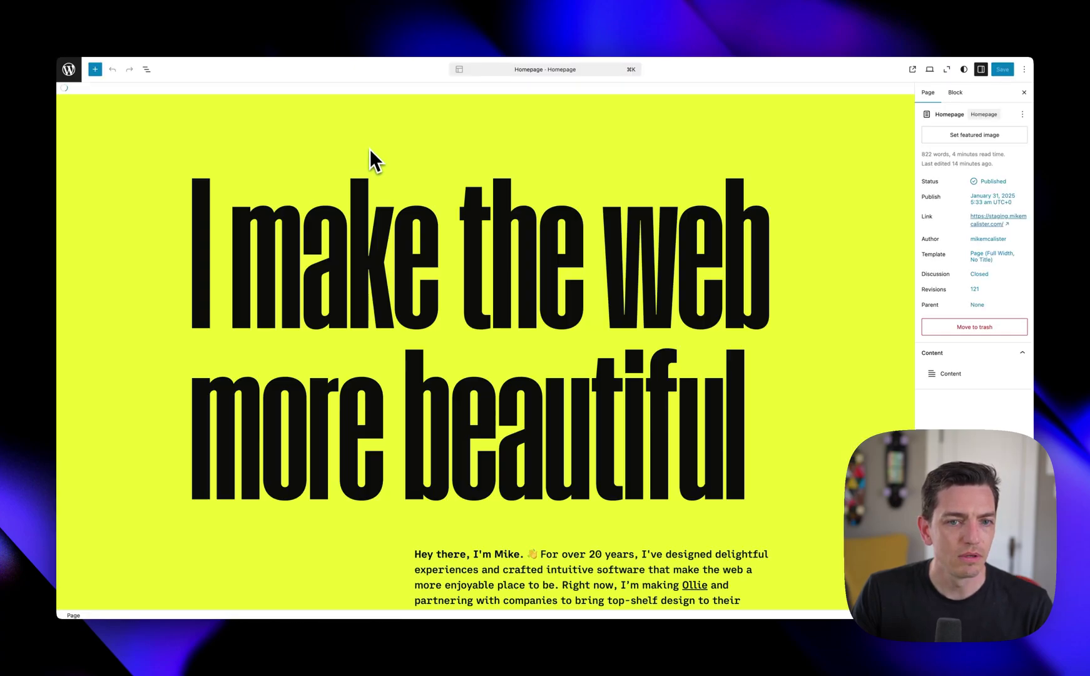
scroll(369, 149, "down", 3)
scroll(380, 158, "up", 3)
double_click(364, 104)
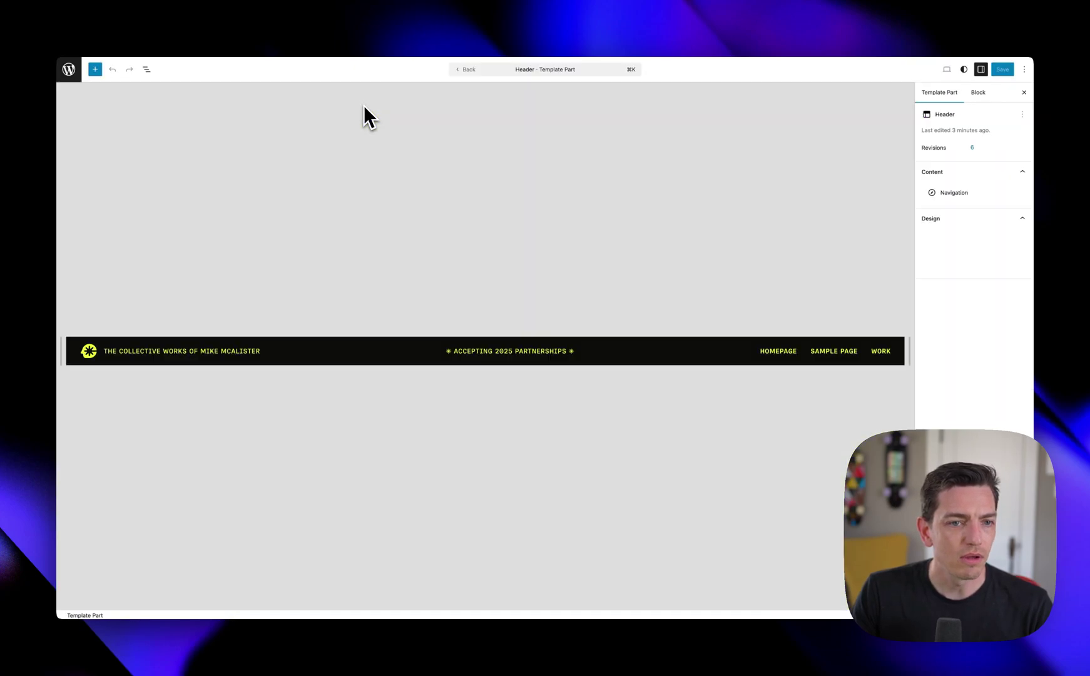
left_click(146, 69)
left_click(123, 112)
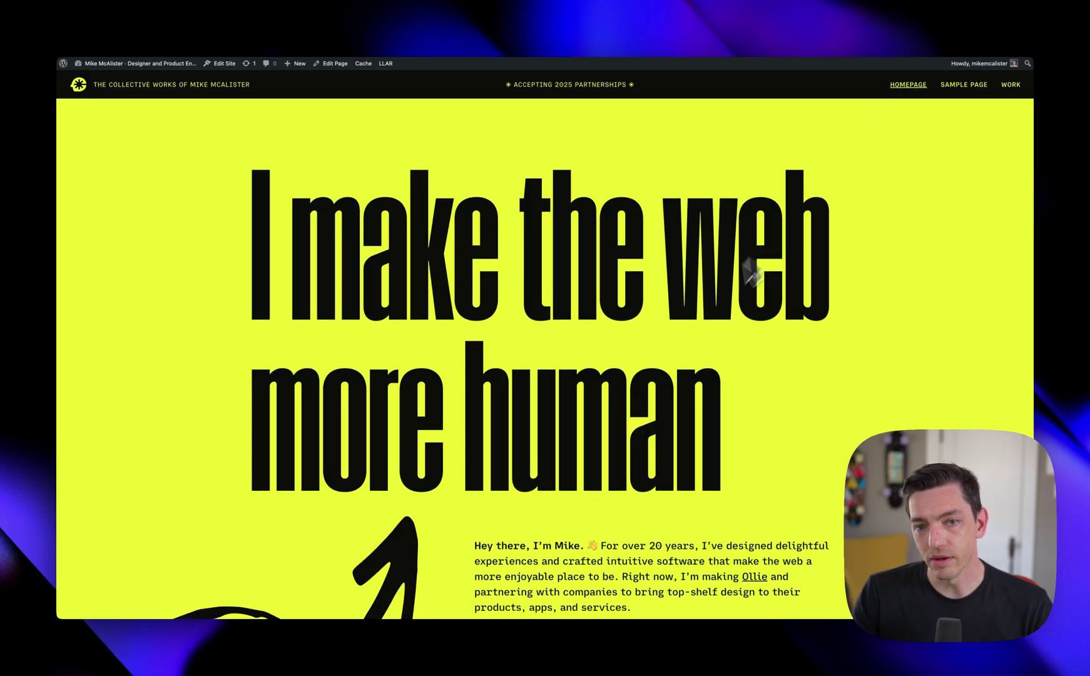
scroll(701, 304, "down", 4)
scroll(701, 304, "up", 5)
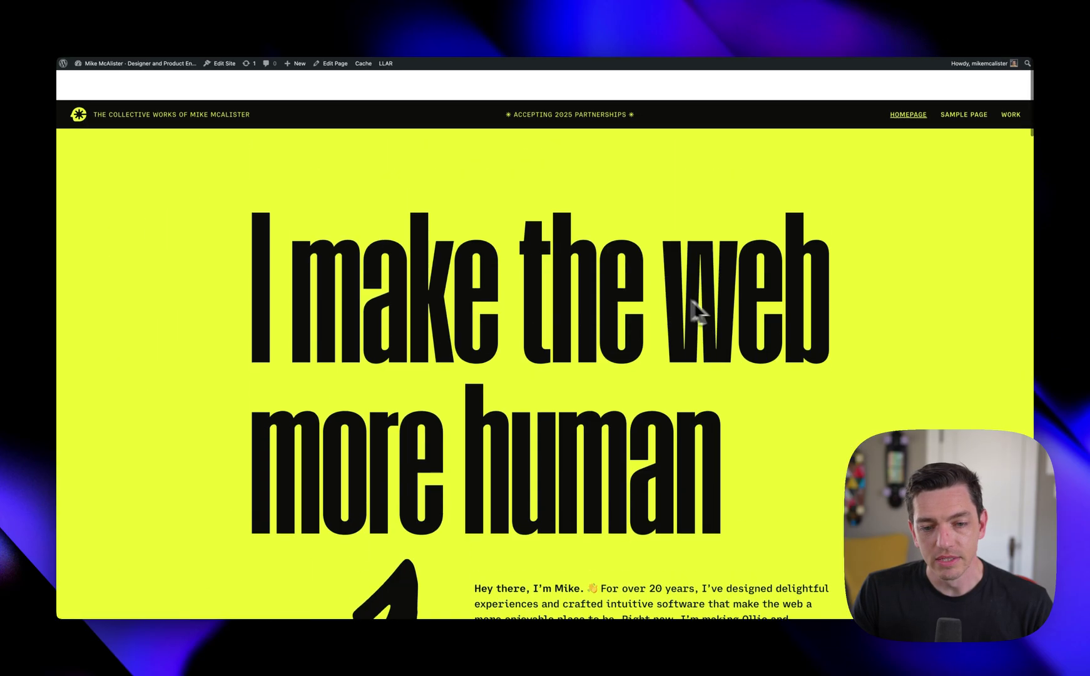
scroll(504, 175, "down", 8)
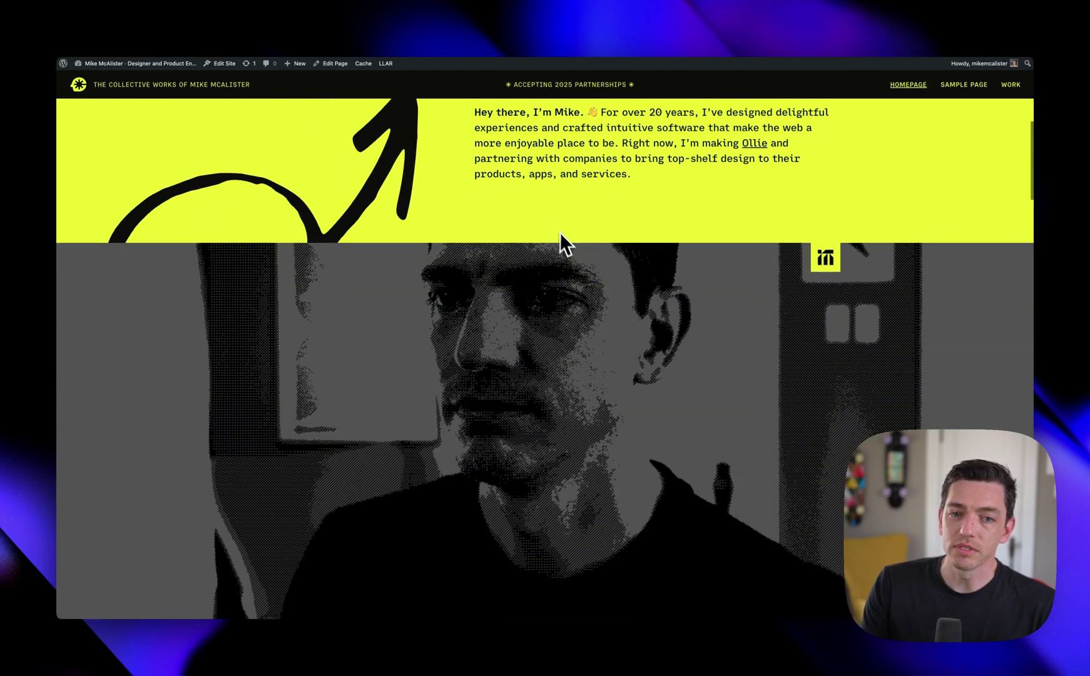
scroll(567, 247, "down", 5)
scroll(573, 244, "up", 10)
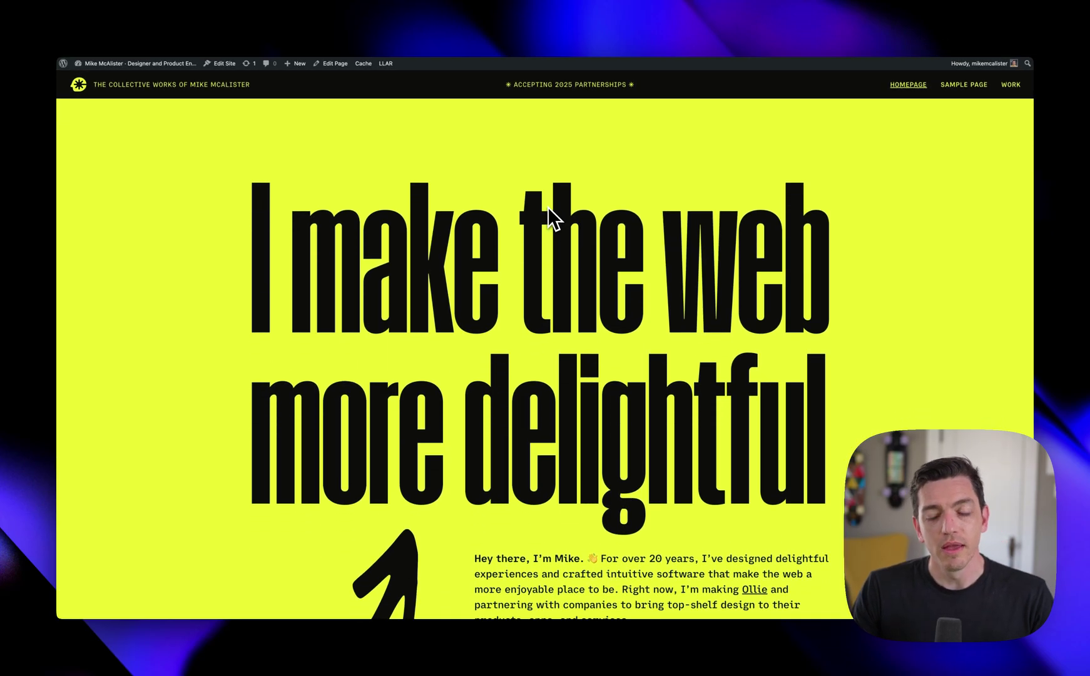